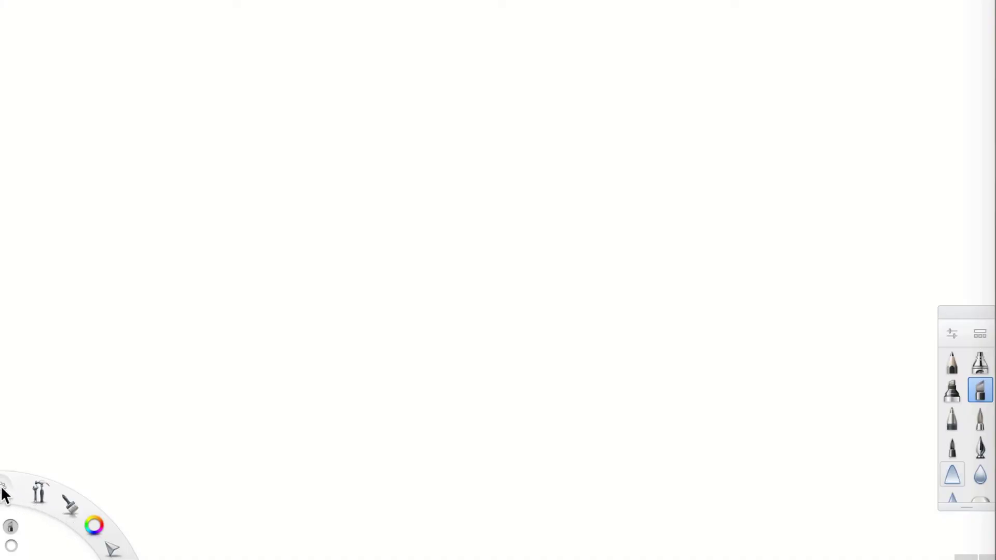
Bring up the colour editor and choose a blue swatch as the brush colour
left_click_drag(4, 490, 3, 480)
mouse_move(15, 480)
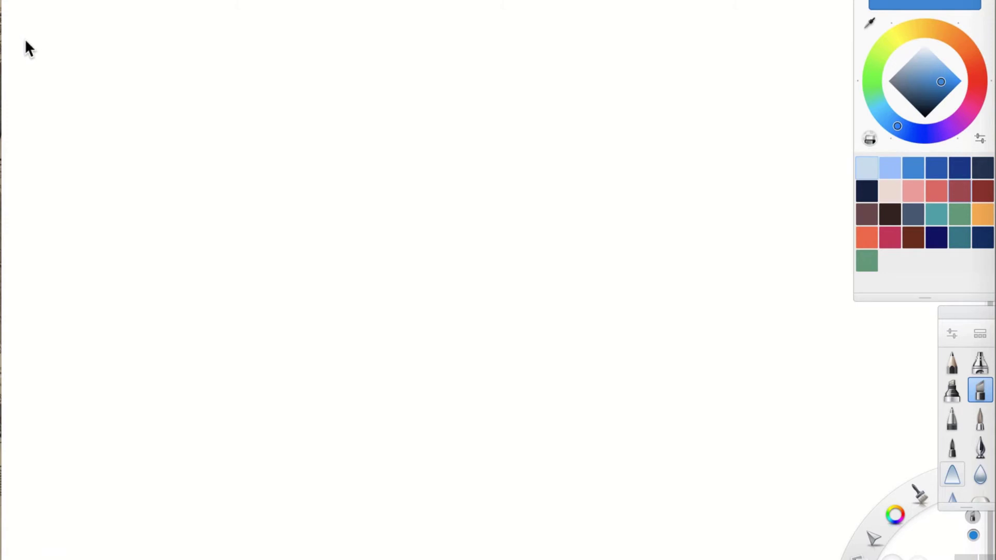
Draw a blue wavy water-surface line across the top left, then switch to dark mauve
left_click_drag(26, 41, 239, 45)
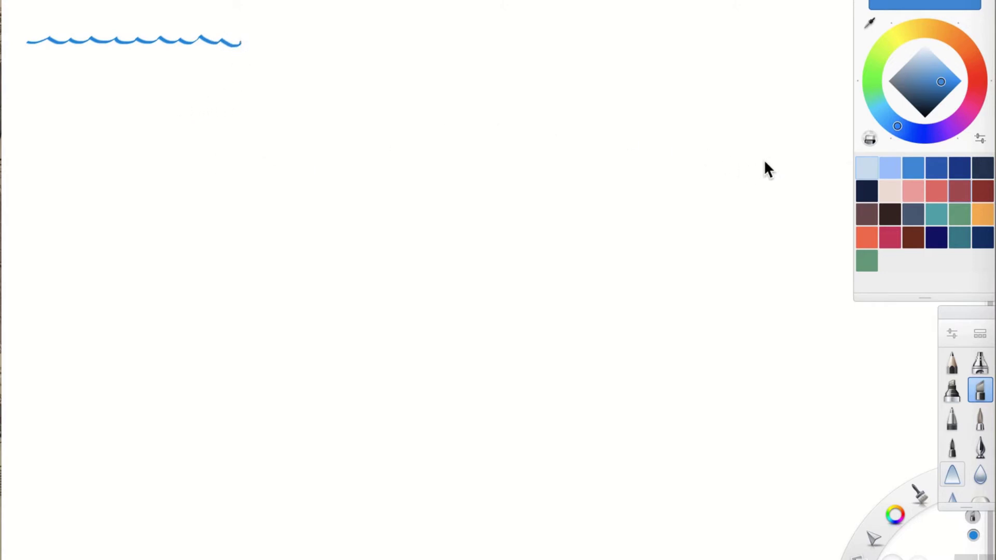
left_click(867, 214)
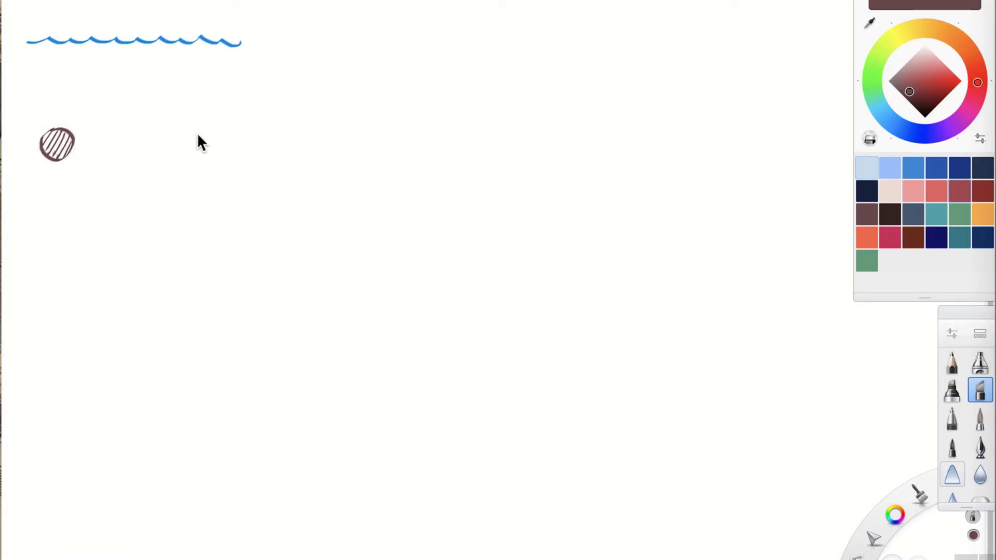
Dab a dot beside the ball and draw orange-red downward arrows with the v_r > v_s comparison
left_click(195, 136)
left_click(865, 239)
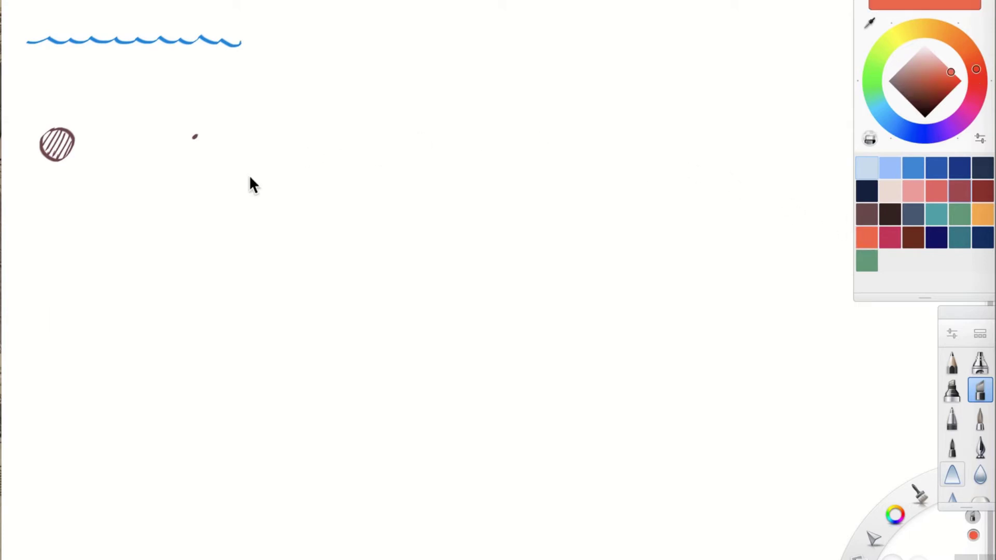
mouse_move(56, 157)
left_mouse_down()
mouse_move(58, 222)
mouse_move(84, 183)
mouse_move(88, 200)
left_mouse_up()
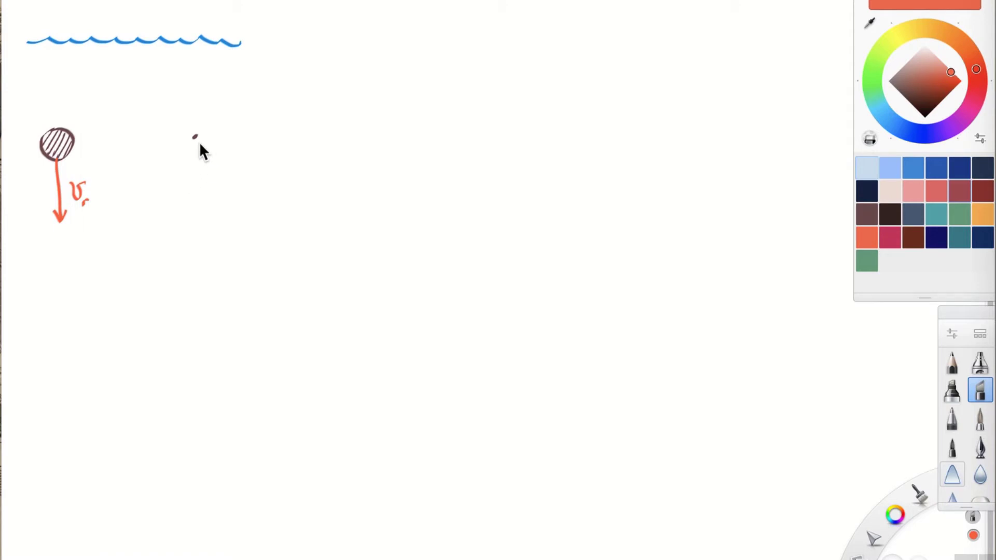
mouse_move(196, 139)
left_mouse_down()
mouse_move(197, 164)
mouse_move(202, 155)
mouse_move(184, 200)
left_mouse_up()
left_click_drag(119, 183, 133, 191)
Handwrite a = g(1 − ρmed/ρobj) in orange-red beneath the ball's arrow
mouse_move(34, 265)
left_mouse_down()
mouse_move(22, 272)
mouse_move(36, 279)
mouse_move(56, 267)
left_mouse_up()
mouse_move(46, 273)
left_mouse_down()
mouse_move(78, 265)
mouse_move(78, 288)
mouse_move(67, 285)
left_mouse_up()
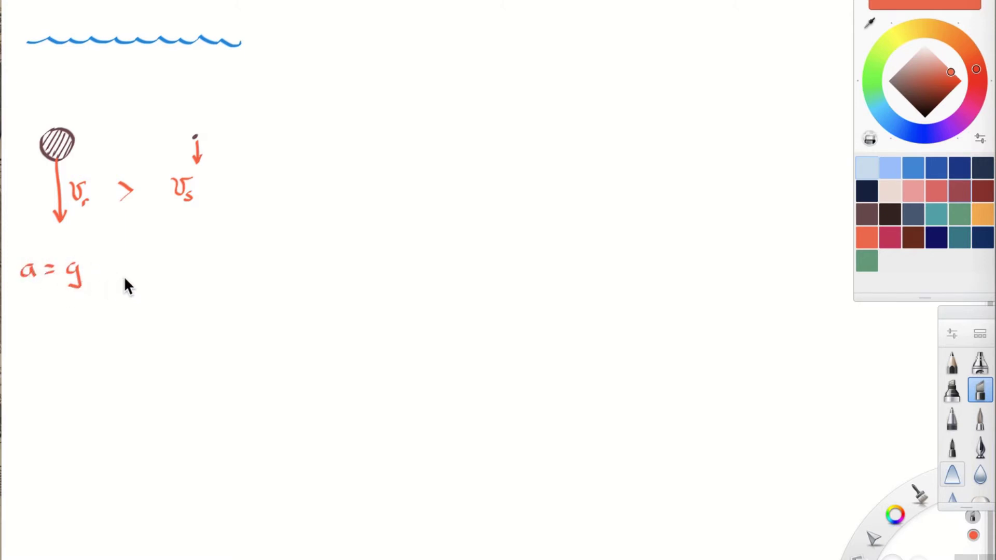
mouse_move(103, 244)
left_mouse_down()
mouse_move(98, 283)
mouse_move(135, 260)
mouse_move(193, 250)
left_mouse_up()
mouse_move(154, 269)
left_mouse_down()
mouse_move(191, 267)
mouse_move(158, 290)
mouse_move(185, 287)
mouse_move(186, 301)
left_mouse_up()
left_click_drag(197, 247, 200, 289)
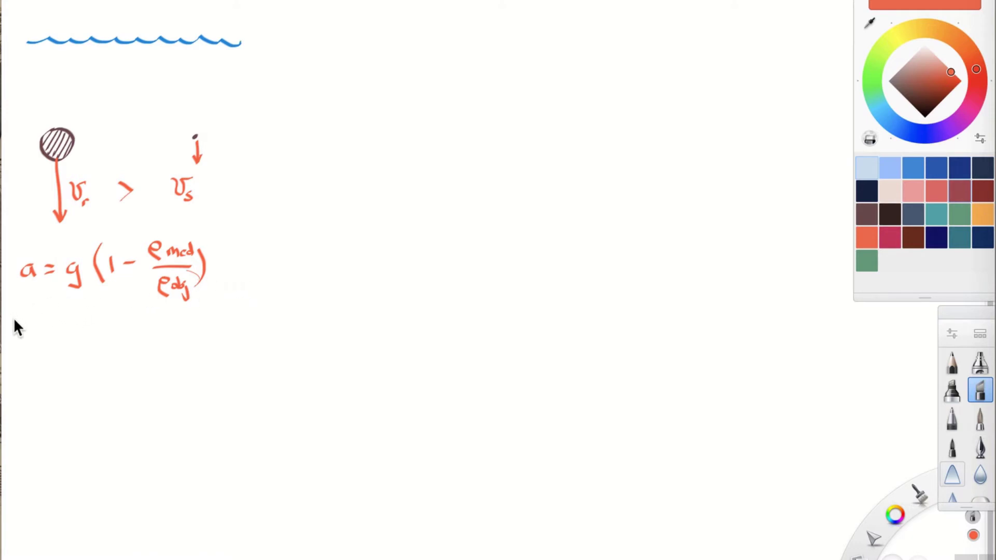
Write the four-line bulleted note that buoyancy can't explain same-density objects' differing speeds
mouse_move(16, 314)
left_mouse_down()
mouse_move(34, 314)
mouse_move(26, 325)
mouse_move(138, 302)
mouse_move(162, 313)
mouse_move(162, 327)
mouse_move(216, 313)
left_mouse_up()
mouse_move(39, 336)
left_mouse_down()
mouse_move(39, 348)
mouse_move(170, 342)
mouse_move(192, 328)
mouse_move(210, 337)
left_mouse_up()
mouse_move(45, 374)
left_mouse_down()
mouse_move(37, 381)
mouse_move(181, 352)
mouse_move(232, 358)
left_mouse_up()
mouse_move(16, 400)
left_mouse_down()
mouse_move(137, 393)
mouse_move(159, 381)
mouse_move(232, 397)
left_mouse_up()
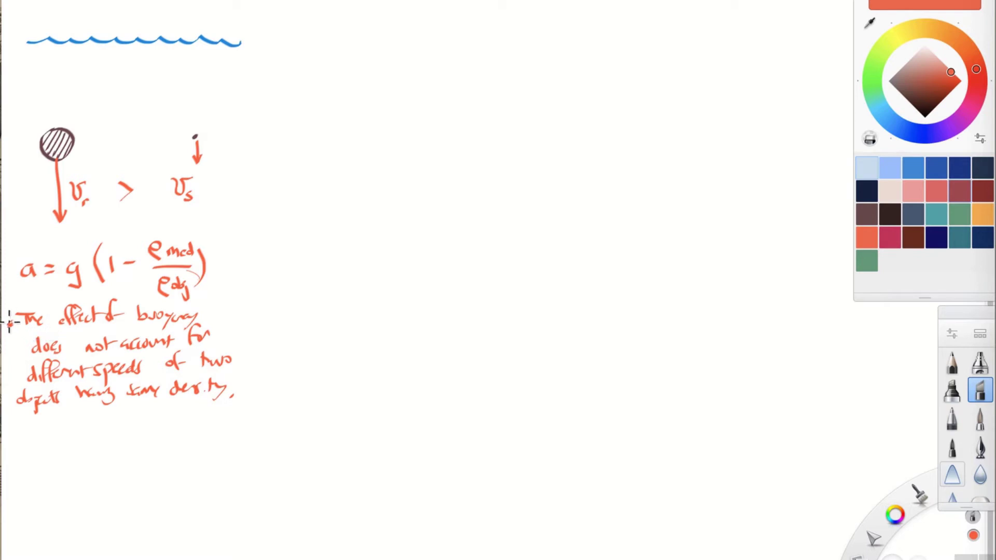
left_click_drag(8, 323, 10, 325)
Underline 'buoyancy', add a bullet that drag explains the speed difference, and draw a vertical divider
left_click(12, 443)
left_click_drag(136, 326, 200, 323)
mouse_move(32, 430)
left_mouse_down()
mouse_move(33, 456)
mouse_move(55, 445)
mouse_move(62, 464)
left_mouse_up()
mouse_move(98, 430)
left_mouse_down()
mouse_move(90, 446)
mouse_move(210, 435)
left_mouse_up()
mouse_move(41, 475)
left_mouse_down()
mouse_move(44, 489)
mouse_move(94, 486)
mouse_move(149, 467)
mouse_move(193, 480)
left_mouse_up()
left_click_drag(232, 7, 242, 553)
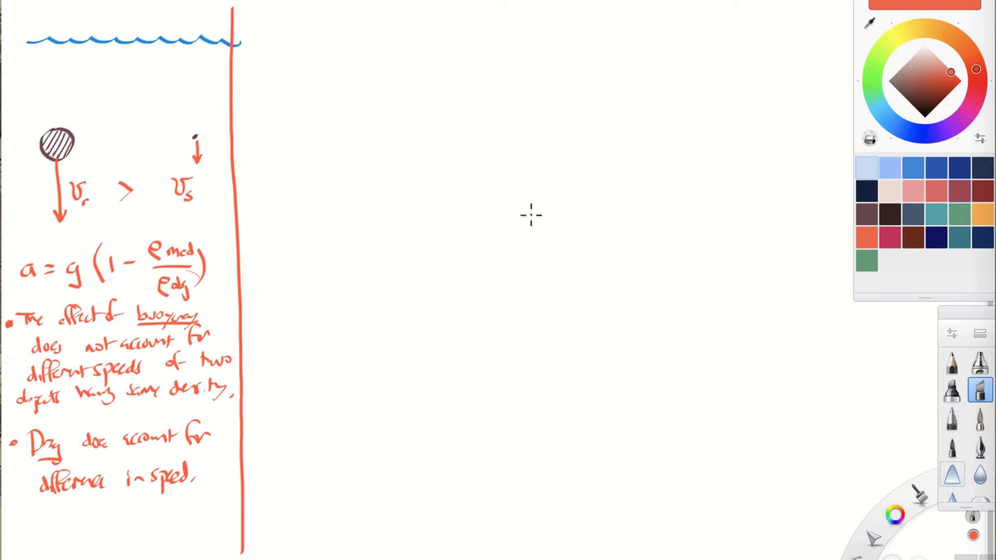
In slate blue, write that an object with larger surface area experiences greater drag, then begin 'Q) Simplicio:'
left_click(913, 212)
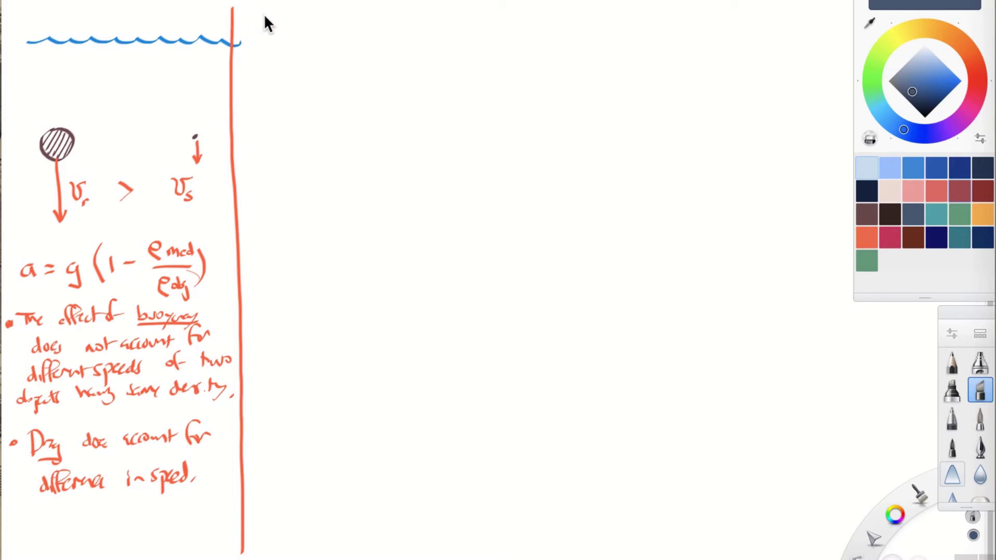
left_click_drag(267, 16, 271, 29)
mouse_move(342, 32)
left_mouse_down()
mouse_move(395, 25)
mouse_move(400, 40)
mouse_move(450, 26)
left_mouse_up()
left_click_drag(458, 16, 453, 35)
mouse_move(269, 60)
left_mouse_down()
mouse_move(446, 51)
mouse_move(464, 32)
mouse_move(468, 54)
left_mouse_up()
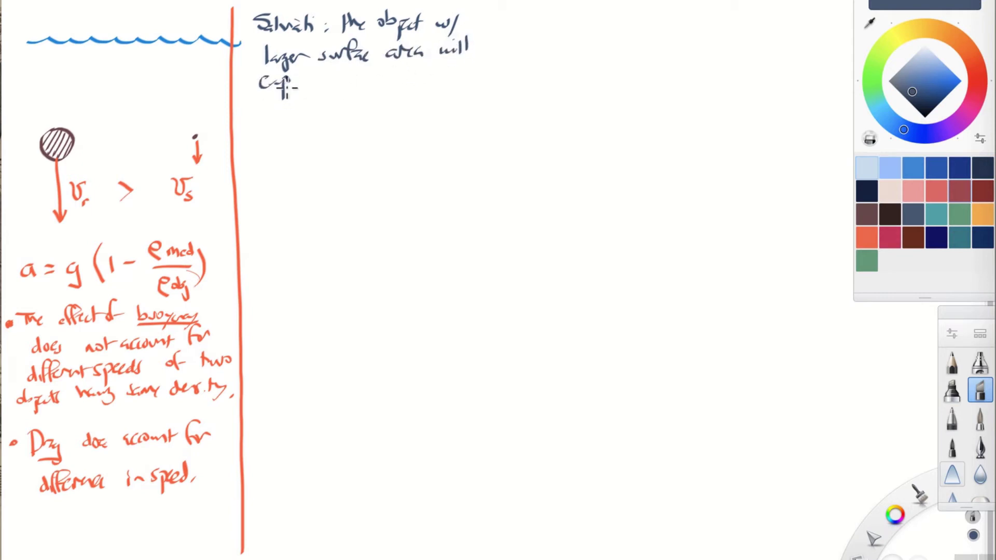
mouse_move(283, 87)
left_mouse_down()
mouse_move(378, 83)
mouse_move(400, 70)
mouse_move(407, 79)
left_mouse_up()
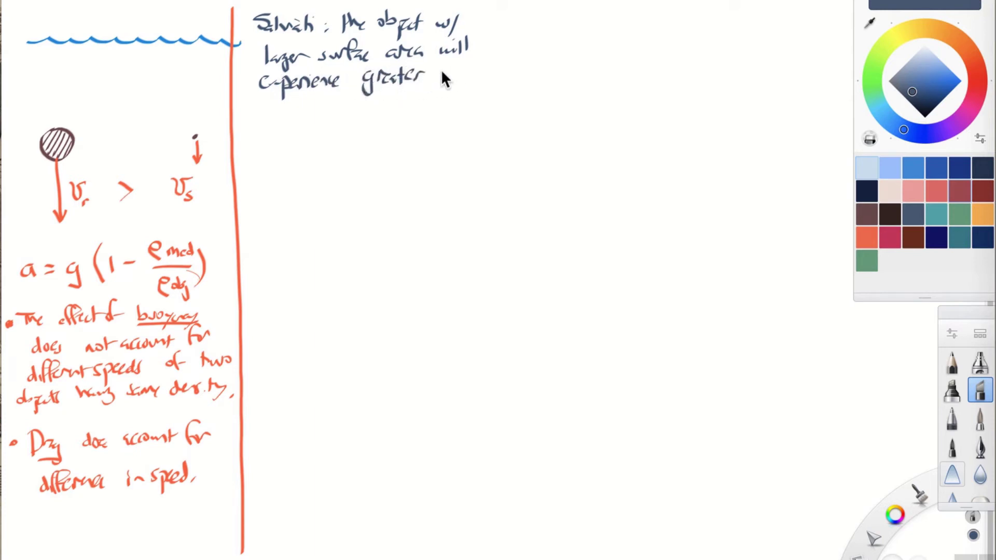
mouse_move(441, 78)
left_mouse_down()
mouse_move(450, 66)
mouse_move(469, 75)
mouse_move(469, 93)
left_mouse_up()
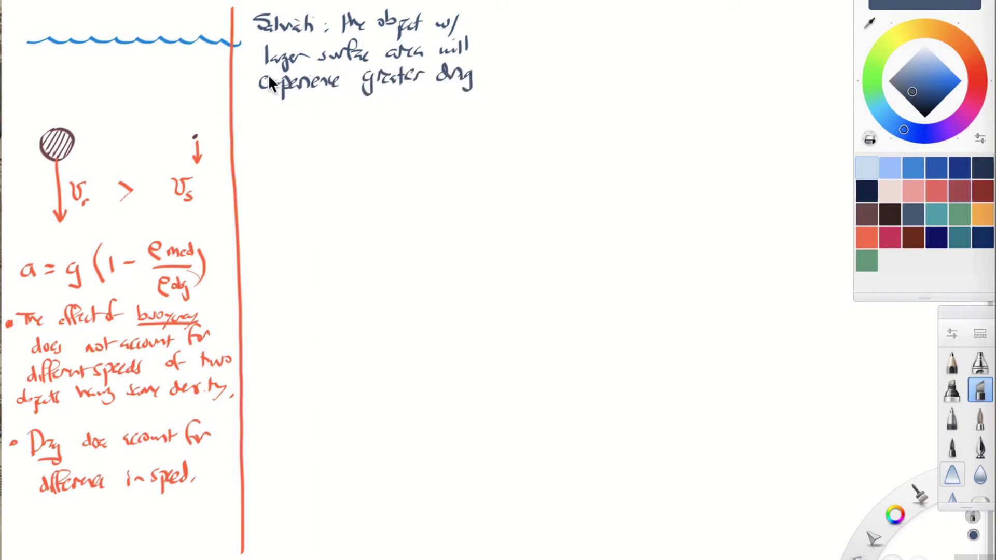
left_click_drag(269, 83, 278, 88)
mouse_move(255, 118)
left_mouse_down()
mouse_move(264, 136)
mouse_move(308, 125)
left_mouse_up()
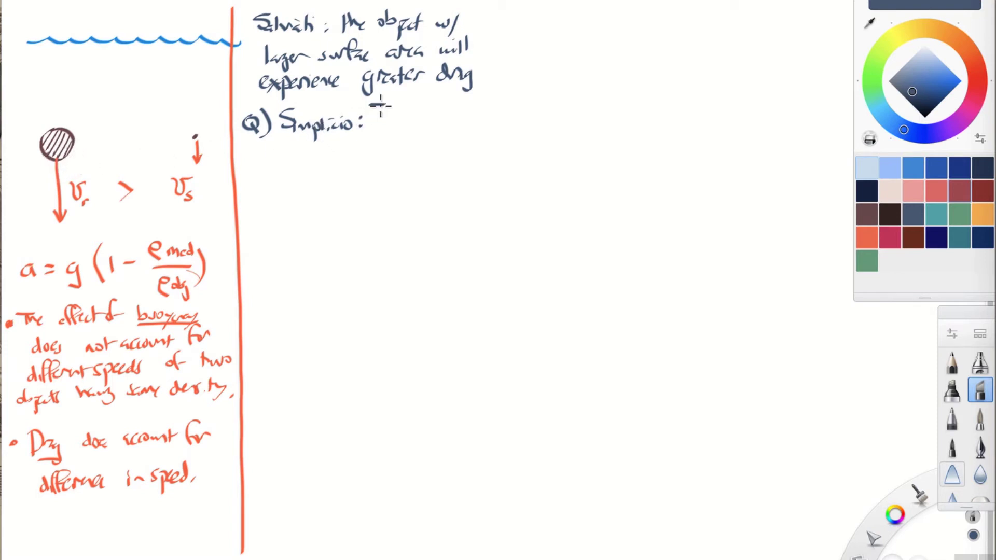
Continue Simplicio's question with 'If' and the larger surface area clause
left_click_drag(378, 107, 377, 125)
mouse_move(369, 103)
left_mouse_down()
mouse_move(394, 100)
mouse_move(393, 130)
mouse_move(430, 115)
mouse_move(444, 130)
mouse_move(450, 112)
mouse_move(468, 120)
left_mouse_up()
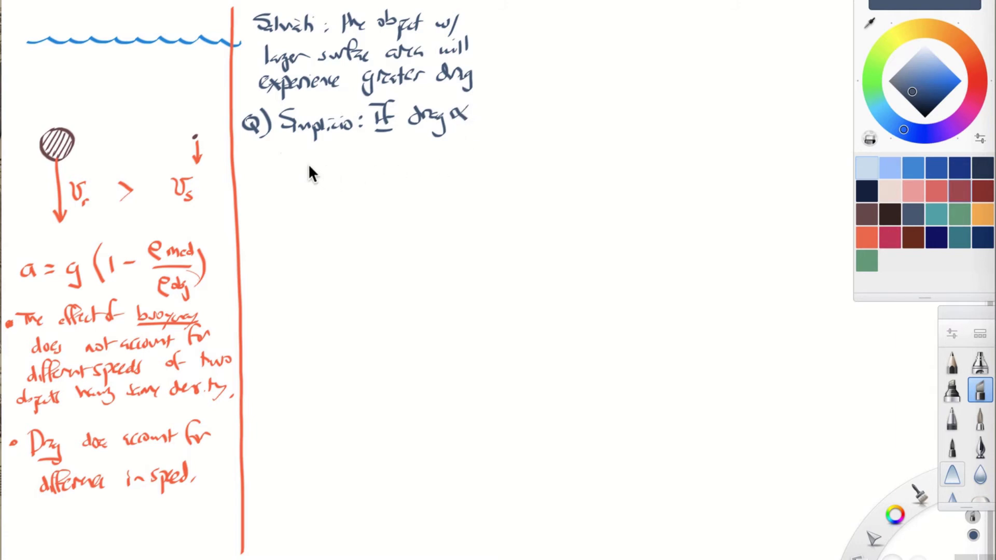
left_click_drag(299, 162, 408, 163)
left_click(400, 141)
left_click_drag(405, 149, 466, 154)
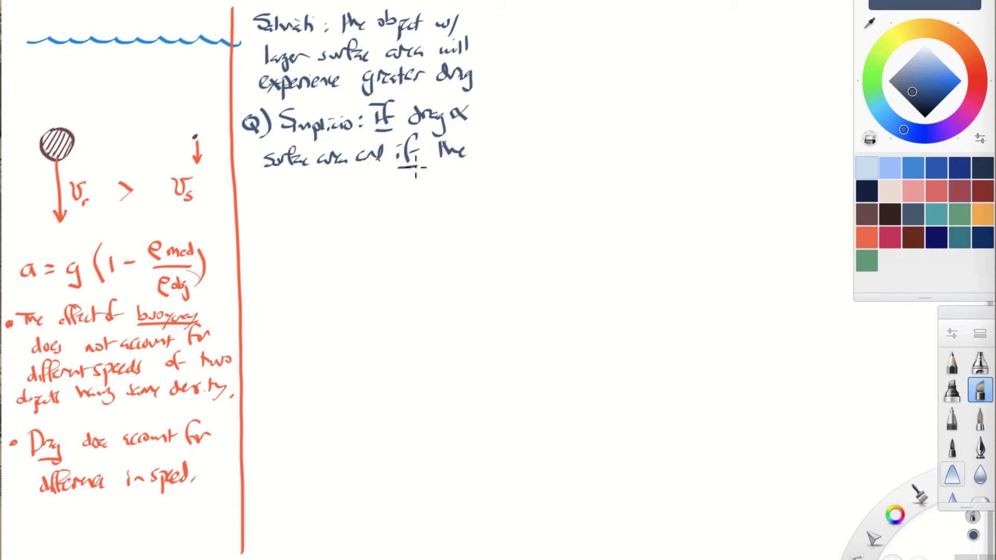
Write that then it should fall more slowly
mouse_move(263, 185)
left_mouse_down()
mouse_move(269, 202)
mouse_move(415, 176)
left_mouse_up()
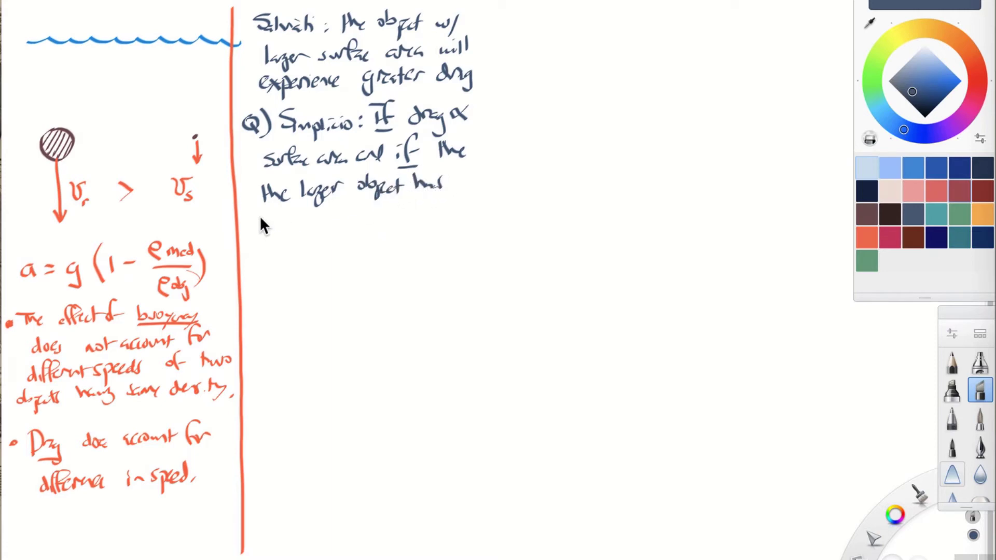
left_click_drag(261, 220, 302, 220)
left_click_drag(388, 219, 442, 221)
left_click_drag(447, 207, 448, 222)
left_click_drag(444, 213, 454, 211)
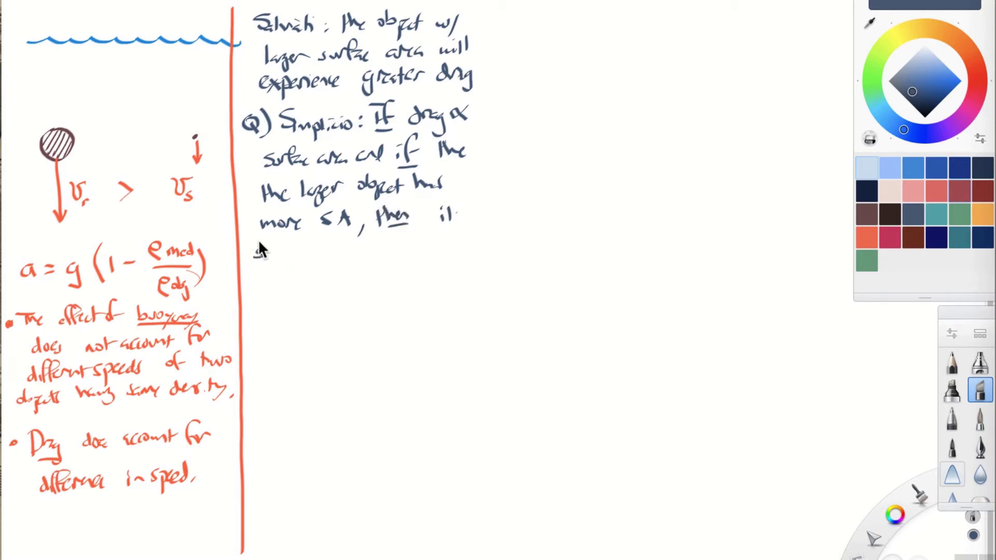
left_click_drag(277, 248, 470, 252)
Add '(which it does not.)' and begin the 'A)' answer line below
left_click_drag(258, 274, 257, 293)
left_click_drag(266, 280, 275, 284)
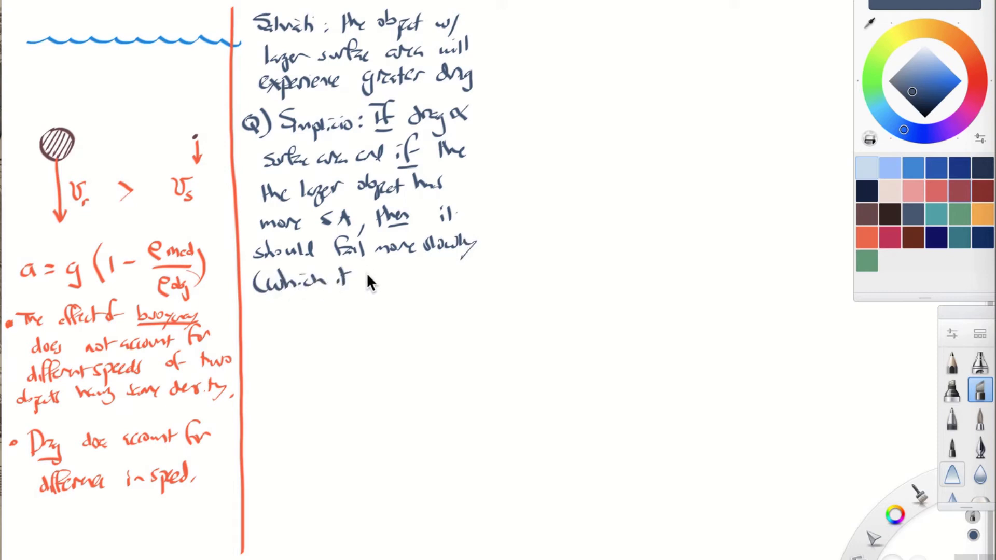
mouse_move(366, 272)
left_mouse_down()
mouse_move(411, 283)
mouse_move(424, 268)
left_mouse_up()
mouse_move(249, 337)
left_mouse_down()
mouse_move(255, 316)
mouse_move(266, 340)
left_mouse_up()
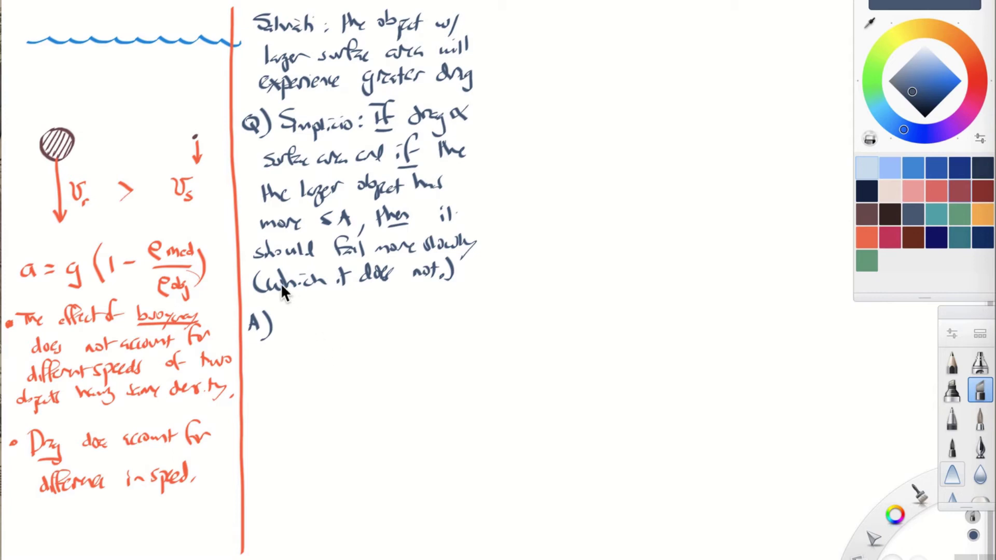
After A), write that shrinking a body decreases its surface area and weight
mouse_move(297, 319)
left_mouse_down()
mouse_move(358, 317)
mouse_move(362, 333)
mouse_move(435, 308)
mouse_move(438, 333)
left_mouse_up()
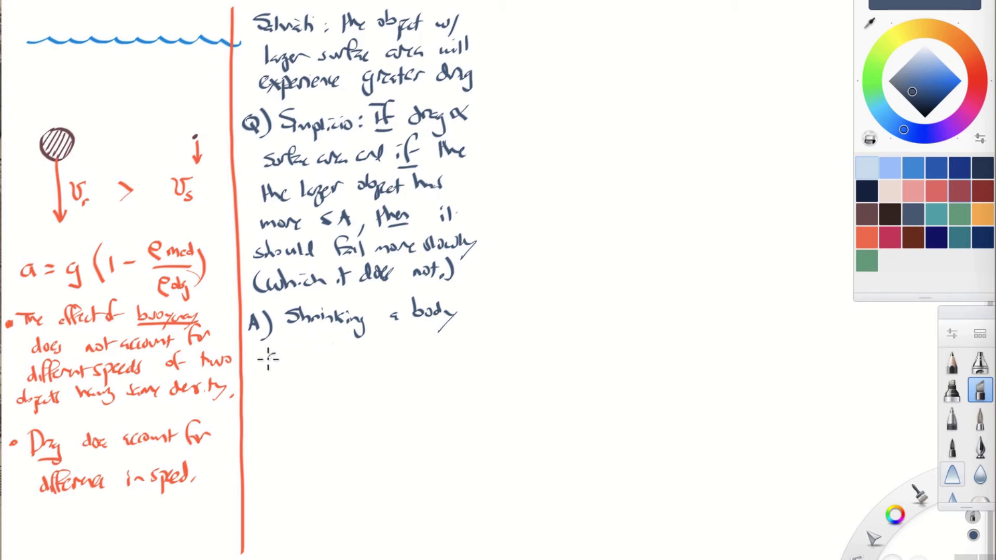
mouse_move(273, 357)
left_mouse_down()
mouse_move(346, 341)
mouse_move(493, 343)
left_mouse_up()
mouse_move(267, 382)
left_mouse_down()
mouse_move(342, 386)
mouse_move(423, 373)
mouse_move(434, 384)
mouse_move(473, 371)
mouse_move(461, 378)
left_mouse_up()
Add 'But the weight decreases more quickly.', undoing a misspelt word, and start 'Example' below
mouse_move(267, 396)
left_mouse_down()
mouse_move(276, 414)
mouse_move(470, 404)
left_mouse_up()
mouse_move(286, 428)
left_mouse_down()
mouse_move(280, 446)
mouse_move(306, 442)
left_mouse_up()
left_click(306, 430)
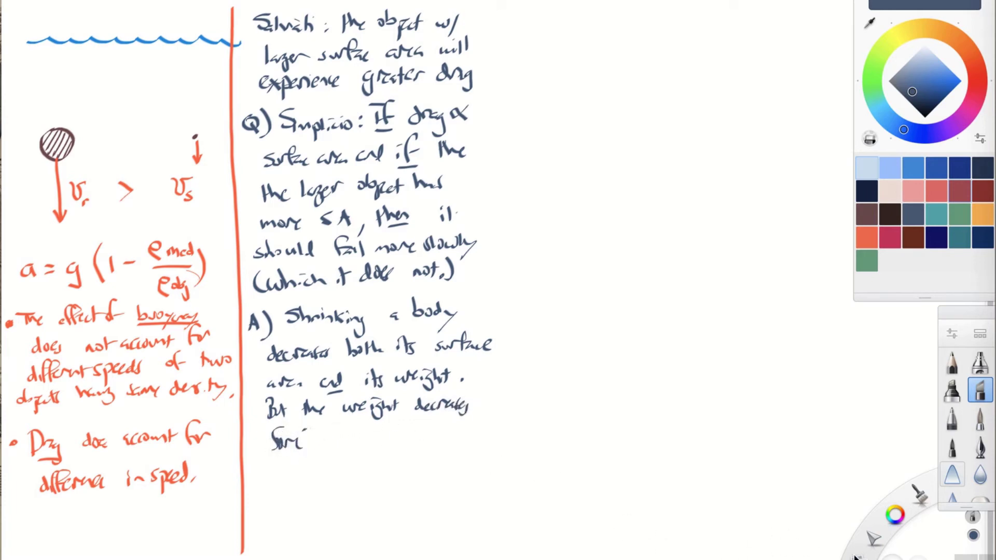
key("ctrl+z")
key("ctrl+z")
key("ctrl+z")
mouse_move(271, 440)
left_mouse_down()
mouse_move(356, 431)
mouse_move(372, 435)
mouse_move(379, 450)
mouse_move(385, 440)
left_mouse_up()
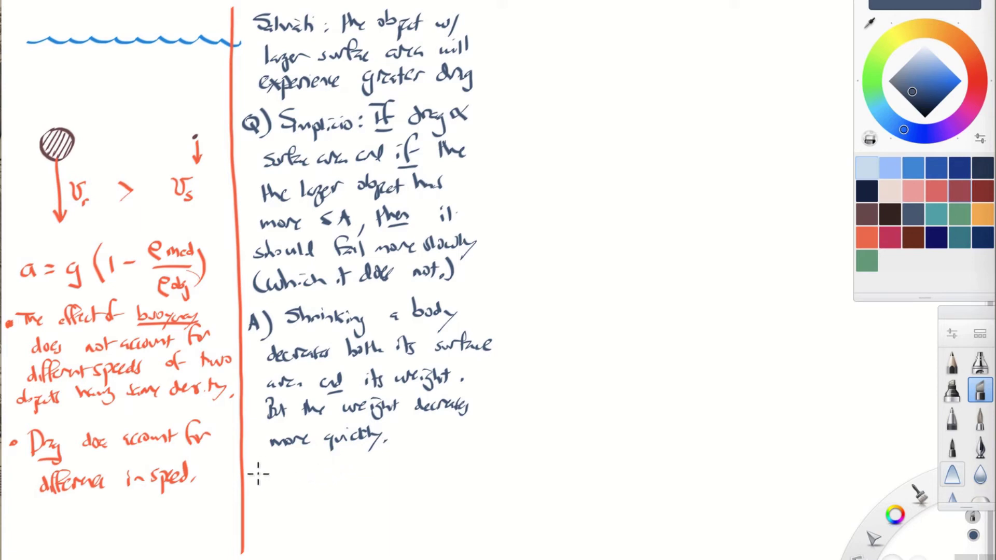
mouse_move(255, 476)
left_mouse_down()
mouse_move(299, 491)
mouse_move(317, 480)
left_mouse_up()
Underline 'Example', draw a new column divider, and sketch a cube with sides labelled 1
left_click_drag(269, 497, 314, 495)
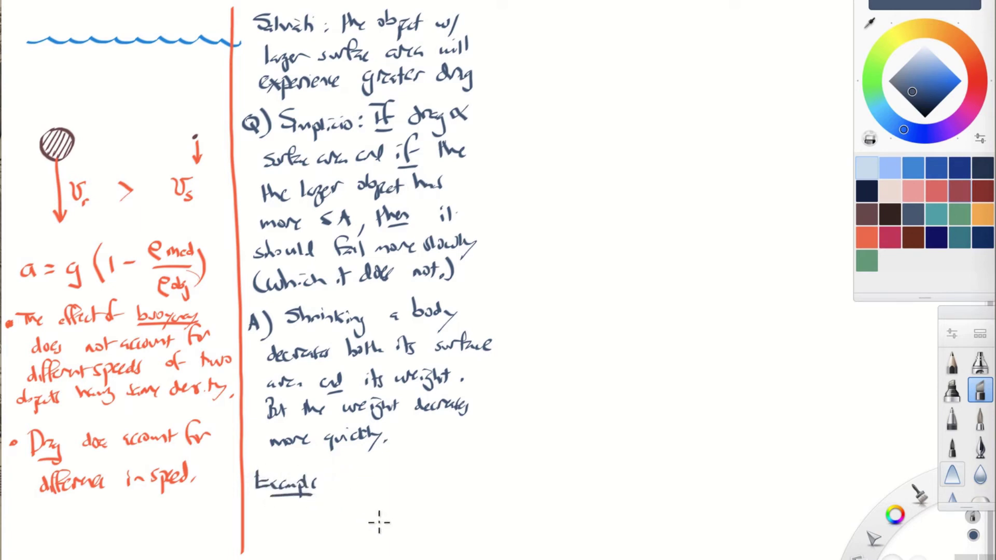
left_click_drag(502, 11, 505, 534)
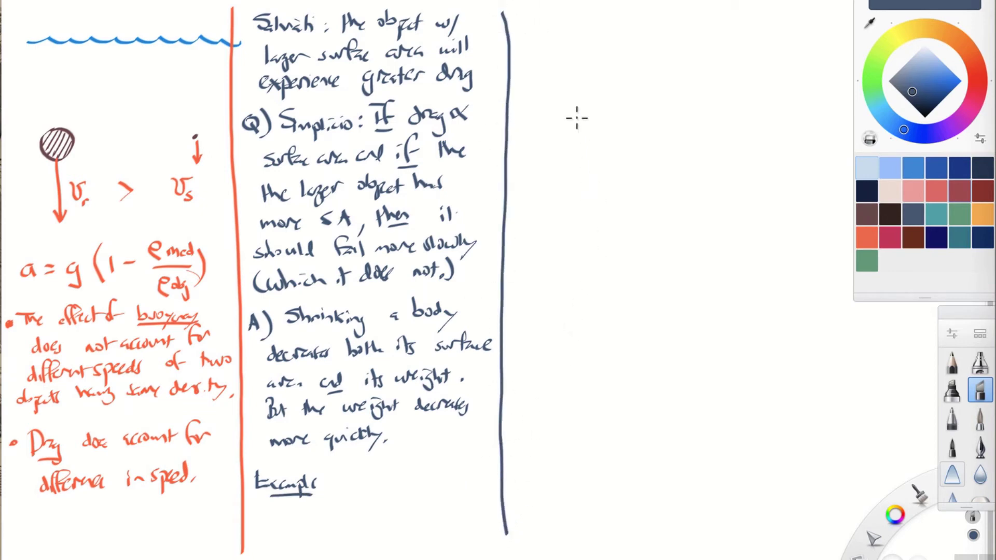
mouse_move(562, 48)
left_mouse_down()
mouse_move(563, 64)
mouse_move(582, 46)
mouse_move(580, 63)
mouse_move(583, 38)
mouse_move(591, 52)
mouse_move(581, 63)
left_mouse_up()
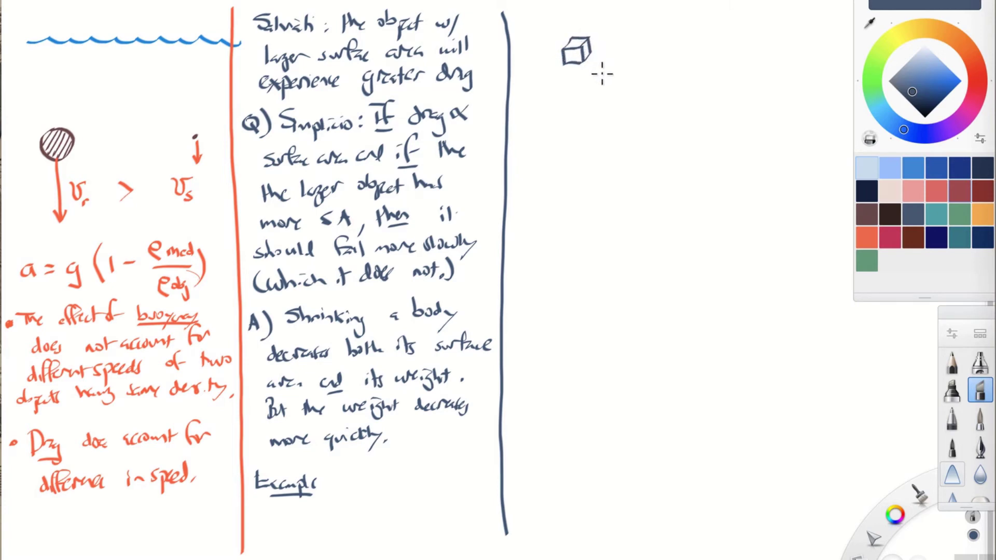
left_click(572, 74)
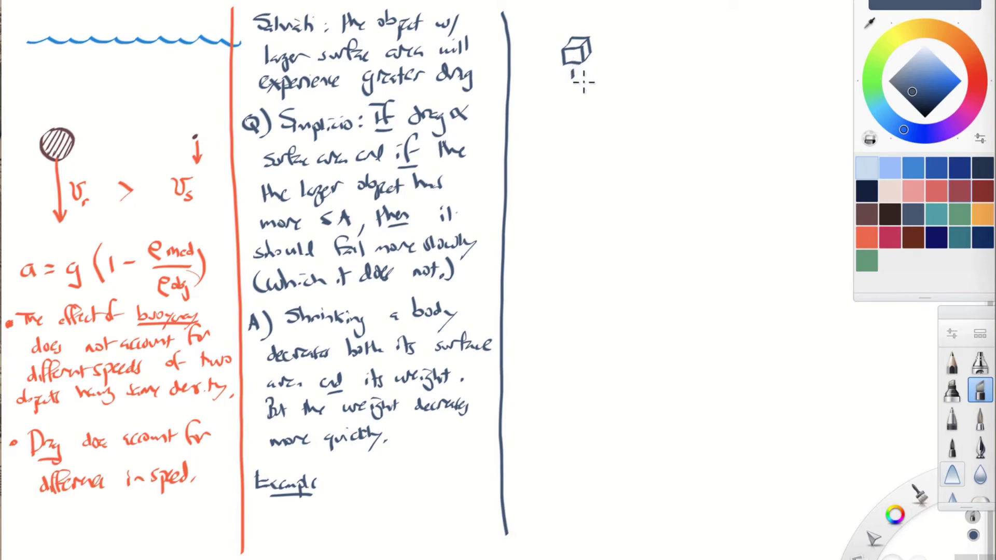
left_click(552, 57)
left_click(590, 62)
Write 'SA =' under the cube and hatch its front face in crimson
mouse_move(534, 97)
left_mouse_down()
mouse_move(539, 108)
mouse_move(568, 106)
left_mouse_up()
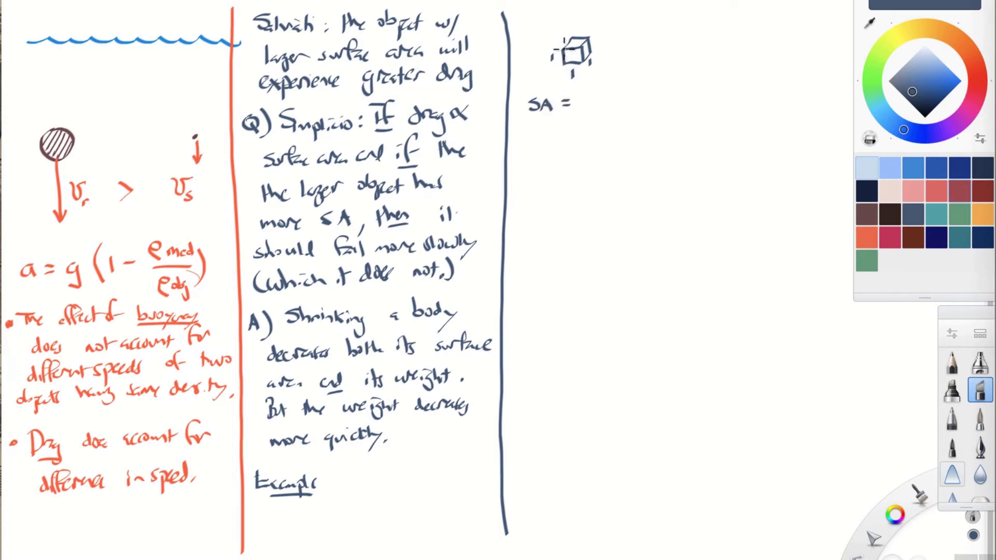
left_click(881, 233)
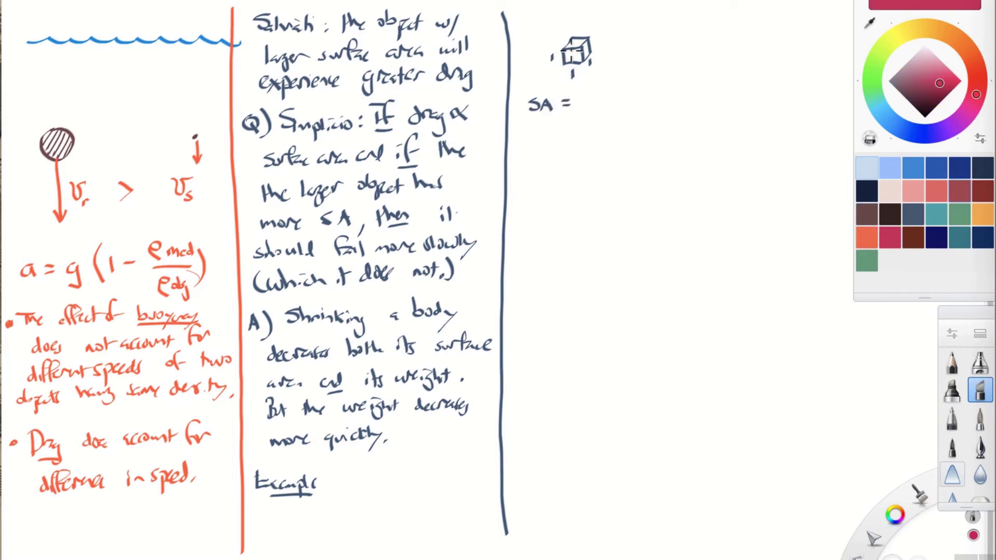
left_click_drag(566, 57, 581, 50)
left_click(914, 217)
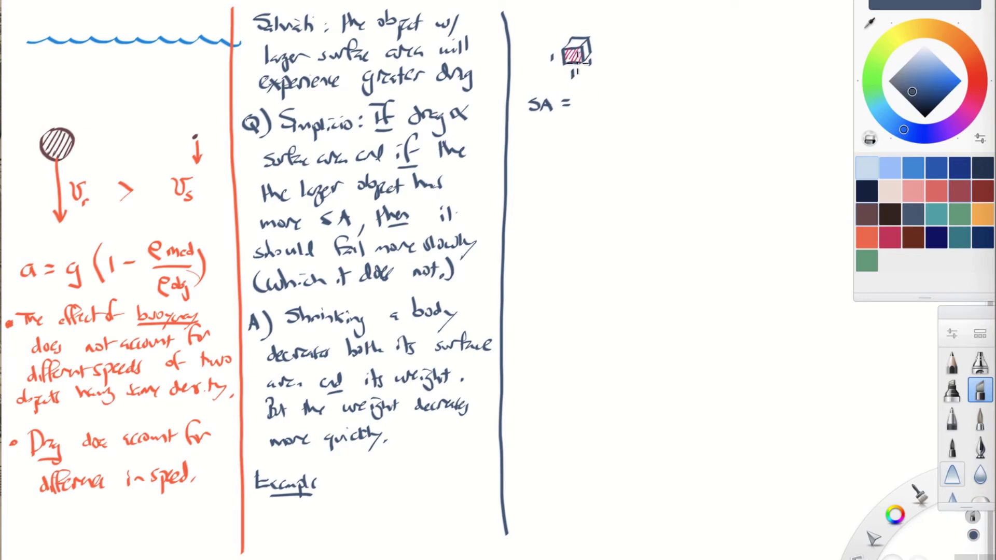
Complete the slate-blue labels SA = 6 cm² and Vol = 1 c.c
mouse_move(589, 98)
left_mouse_down()
mouse_move(583, 107)
mouse_move(619, 108)
mouse_move(631, 96)
left_mouse_up()
left_click_drag(529, 127, 542, 133)
left_click_drag(548, 127, 553, 137)
left_click_drag(567, 126, 629, 131)
left_click(621, 129)
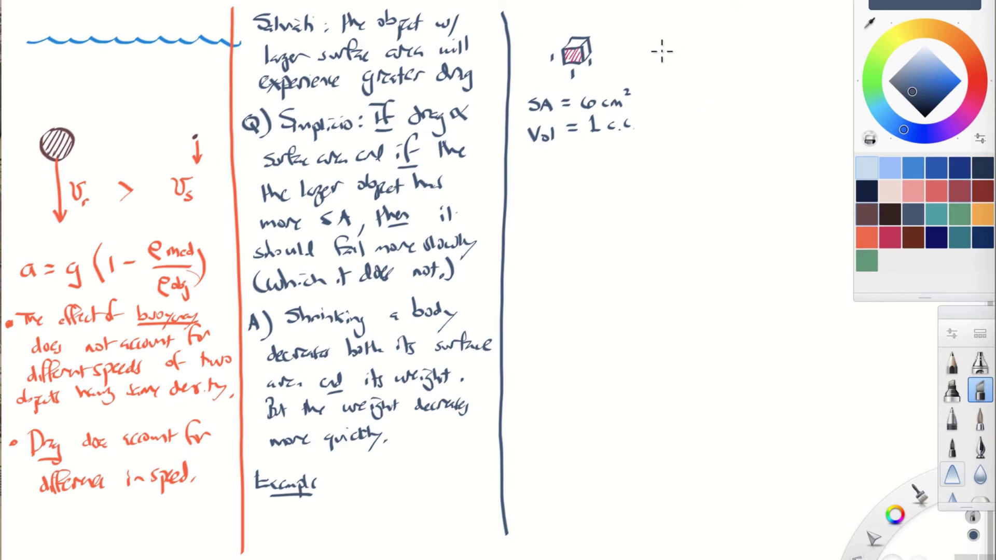
Sketch a larger cube beside the unit cube and label its edge 2
mouse_move(662, 43)
left_mouse_down()
mouse_move(661, 57)
mouse_move(689, 43)
mouse_move(688, 56)
mouse_move(688, 38)
mouse_move(661, 30)
mouse_move(673, 30)
mouse_move(673, 42)
mouse_move(682, 18)
mouse_move(699, 18)
left_mouse_up()
left_click_drag(699, 18, 688, 29)
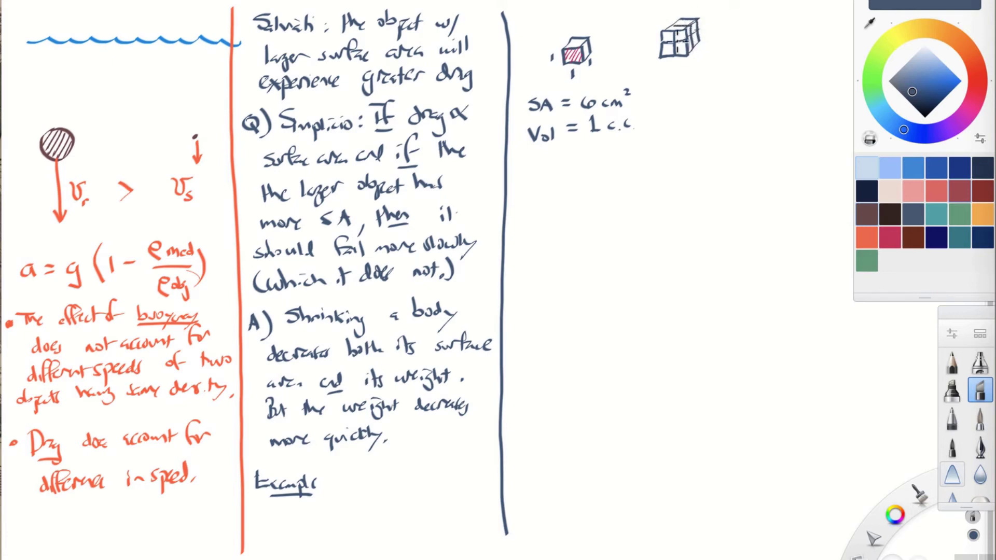
left_click_drag(697, 51, 703, 57)
Write 'SA = 24cm²' under the larger cube in blue and begin 'Vol =' below
mouse_move(668, 97)
left_mouse_down()
mouse_move(661, 106)
mouse_move(696, 98)
left_mouse_up()
left_click_drag(687, 102, 696, 102)
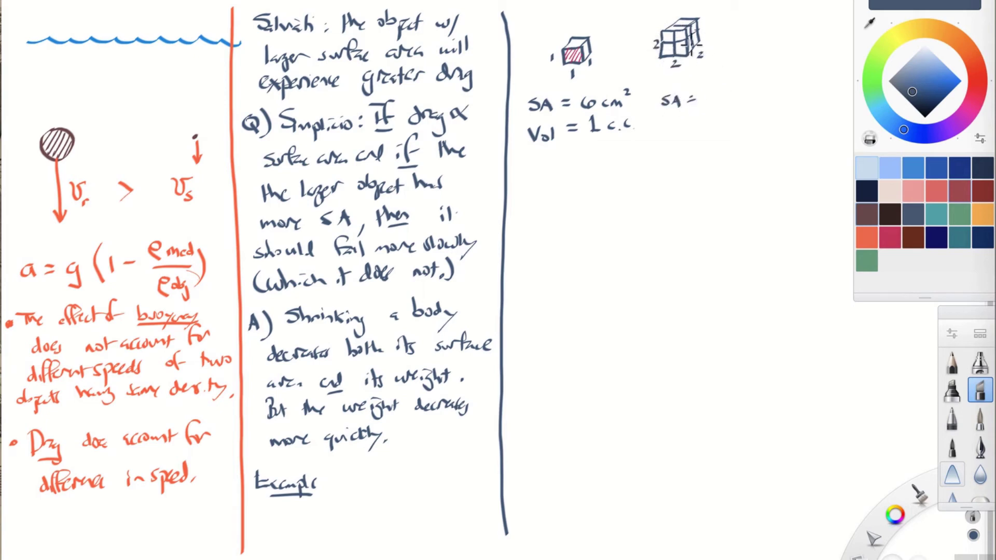
left_click(881, 231)
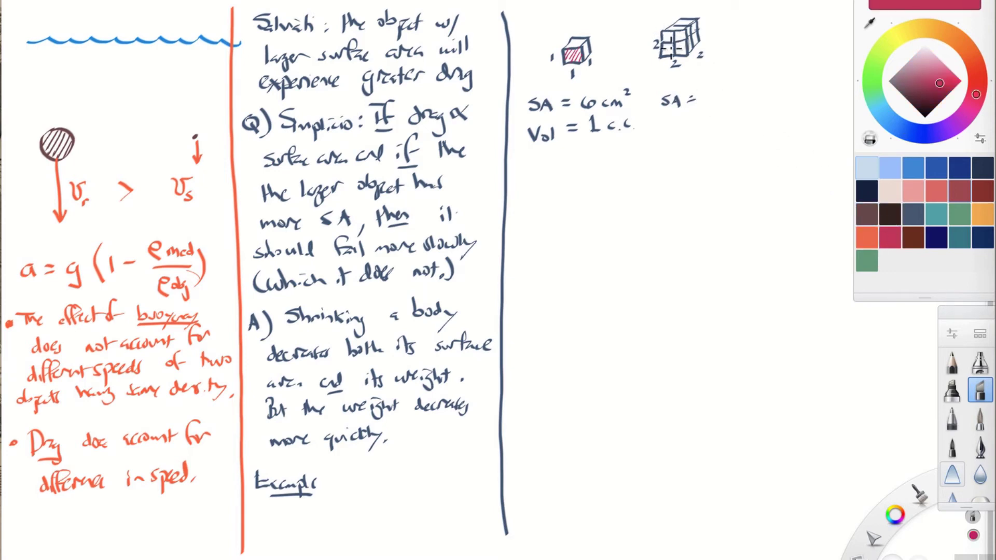
left_click(910, 205)
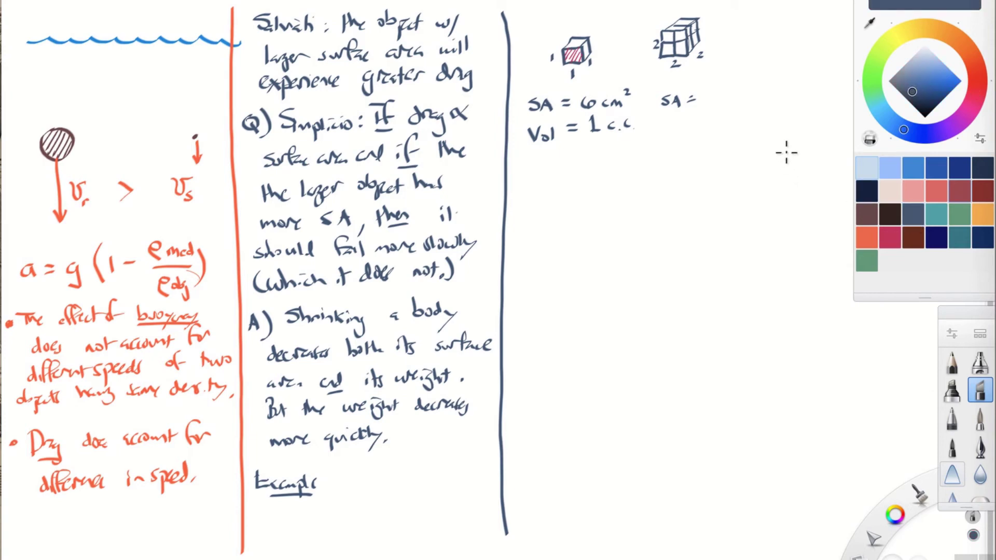
left_click_drag(714, 98, 757, 92)
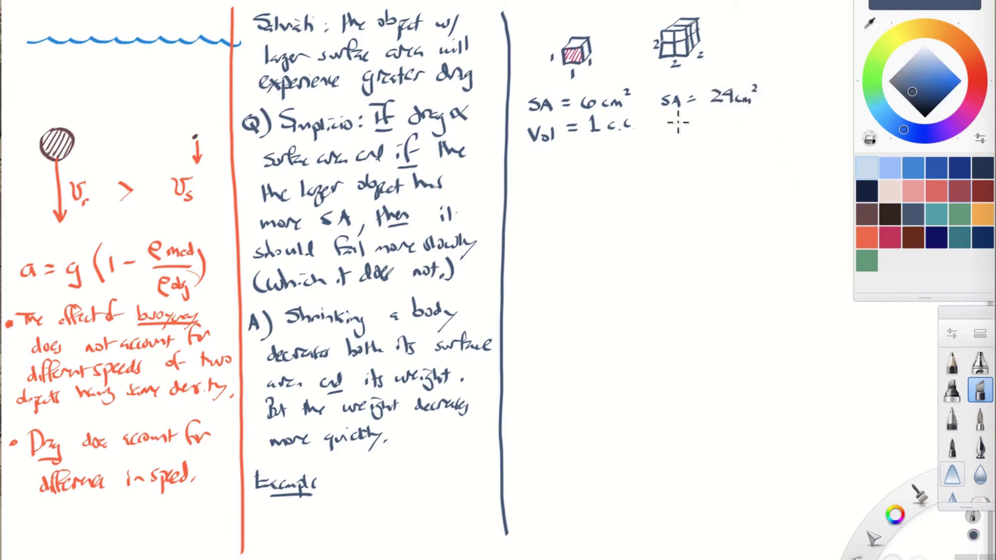
mouse_move(666, 120)
left_mouse_down()
mouse_move(674, 131)
mouse_move(700, 125)
left_mouse_up()
Write 8 c.c as the 2×2×2 cube's volume and draw dividers between the cube calculations
left_click_drag(722, 121, 753, 125)
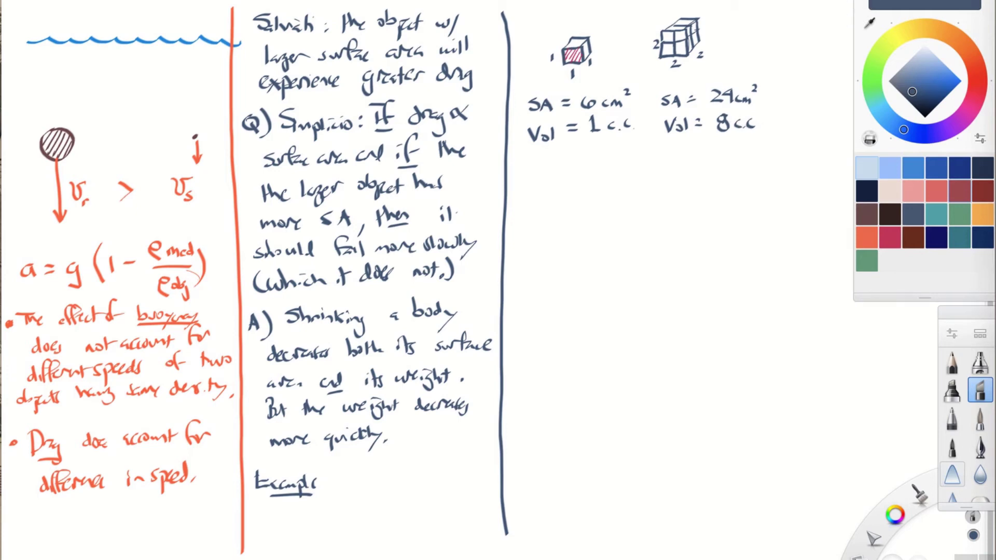
left_click_drag(882, 5, 35, 13)
left_click_drag(641, 1, 648, 145)
left_click_drag(772, 8, 768, 141)
Sketch the 3×3×3 cube to the right of the second divider
left_click_drag(796, 58, 836, 59)
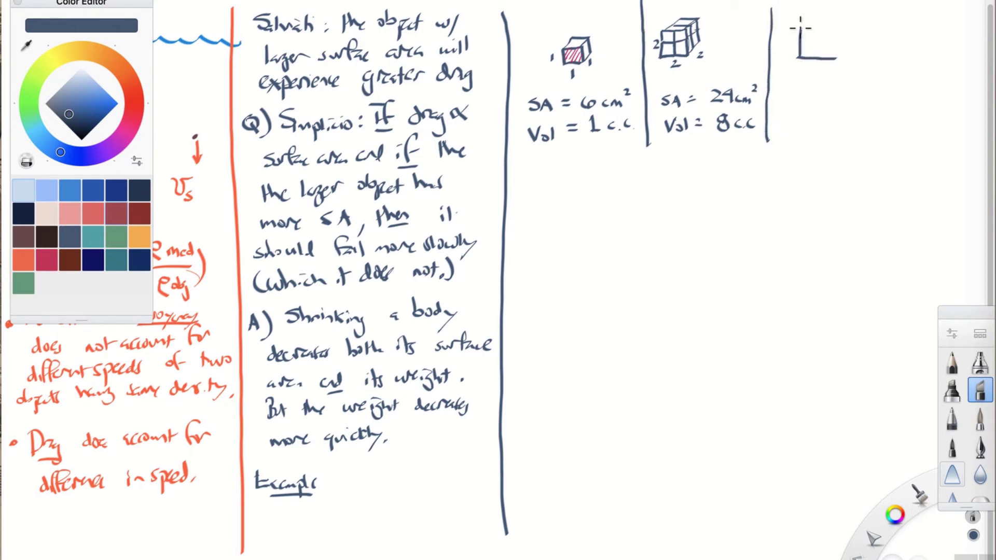
mouse_move(800, 22)
left_mouse_down()
mouse_move(839, 31)
mouse_move(840, 57)
mouse_move(813, 49)
mouse_move(826, 58)
mouse_move(843, 34)
mouse_move(836, 7)
mouse_move(860, 42)
mouse_move(841, 57)
mouse_move(860, 27)
mouse_move(846, 56)
left_mouse_up()
mouse_move(843, 18)
left_mouse_down()
mouse_move(816, 18)
mouse_move(835, 20)
left_mouse_up()
Write 'SA = 54 cm²' and 'Vol = 27 cc' under the third cube, then begin 'Generally' below
mouse_move(793, 87)
left_mouse_down()
mouse_move(785, 98)
mouse_move(829, 97)
left_mouse_up()
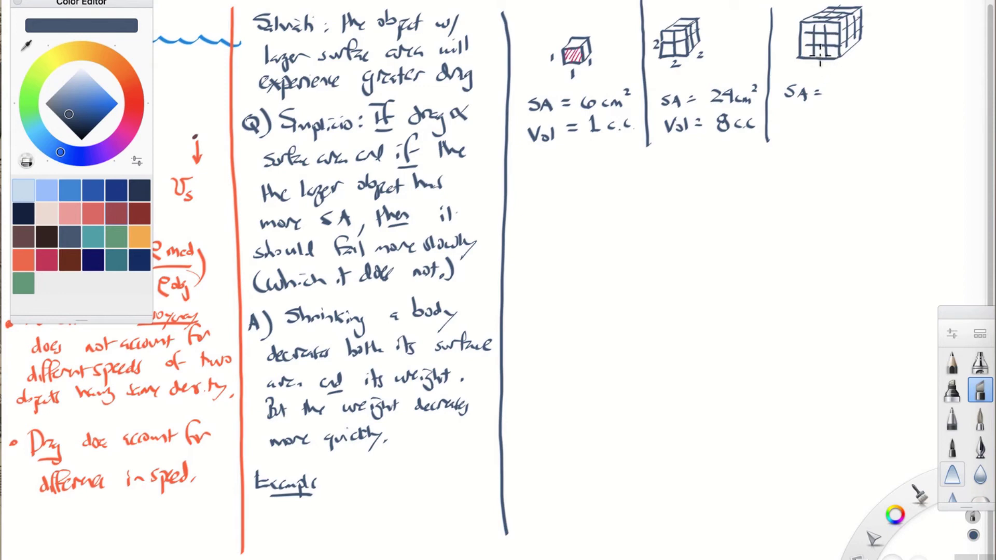
mouse_move(836, 78)
left_mouse_down()
mouse_move(834, 95)
mouse_move(848, 76)
mouse_move(887, 95)
mouse_move(895, 79)
left_mouse_up()
mouse_move(793, 112)
left_mouse_down()
mouse_move(820, 128)
mouse_move(844, 113)
left_mouse_up()
left_click_drag(833, 123, 893, 127)
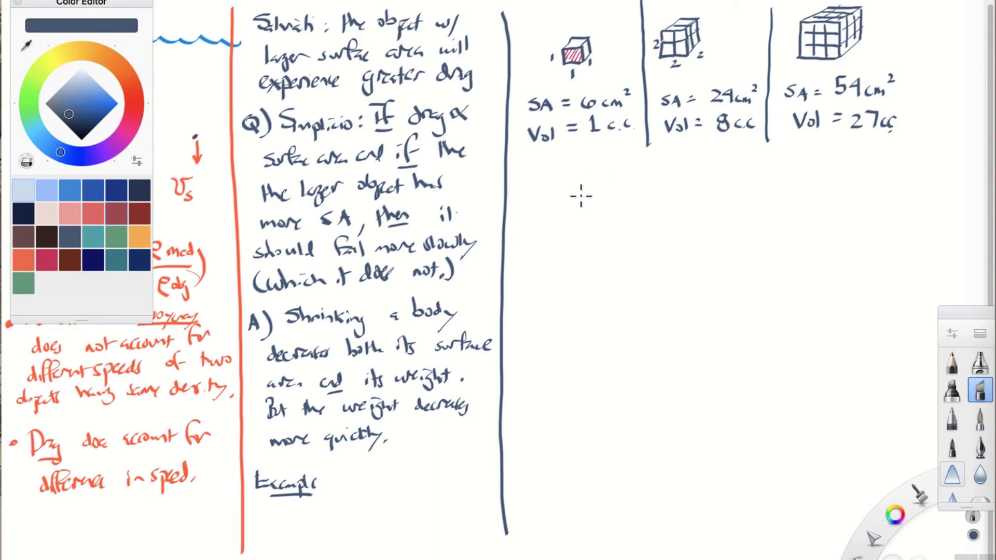
mouse_move(520, 199)
left_mouse_down()
mouse_move(515, 189)
mouse_move(565, 202)
mouse_move(582, 189)
mouse_move(590, 210)
mouse_move(633, 187)
mouse_move(635, 198)
mouse_move(675, 194)
left_mouse_up()
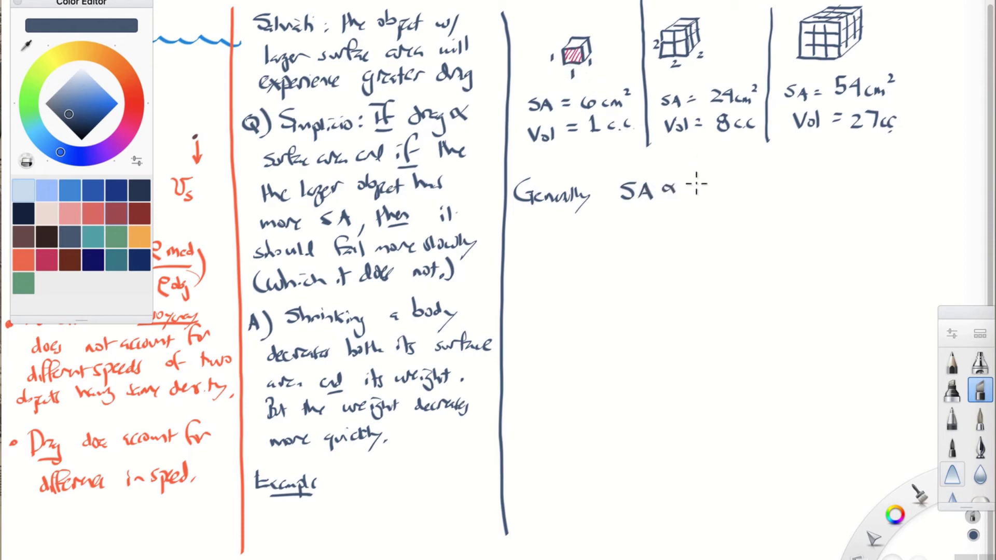
Write the relations SA ∝ D² and Vol ∝ D³ on two lines
mouse_move(698, 182)
left_mouse_down()
mouse_move(698, 200)
mouse_move(712, 190)
mouse_move(700, 201)
left_mouse_up()
left_click_drag(715, 175, 725, 183)
left_click_drag(616, 235, 637, 240)
mouse_move(645, 235)
left_mouse_down()
mouse_move(645, 251)
mouse_move(680, 232)
mouse_move(707, 240)
left_mouse_up()
left_click_drag(721, 214, 723, 224)
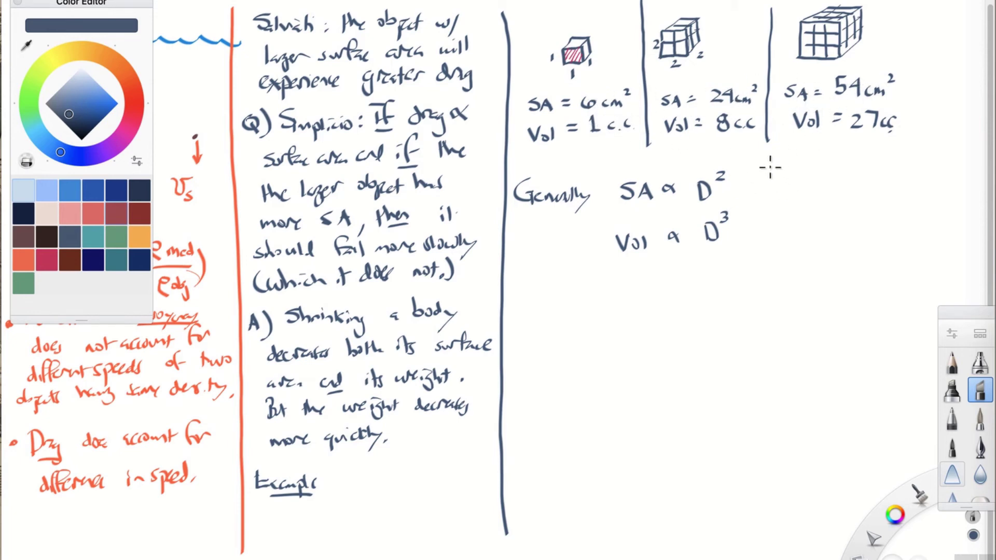
Bracket both relations and conclude Vol/SA = D³/D² = D
mouse_move(764, 166)
left_mouse_down()
mouse_move(772, 233)
mouse_move(757, 239)
left_mouse_up()
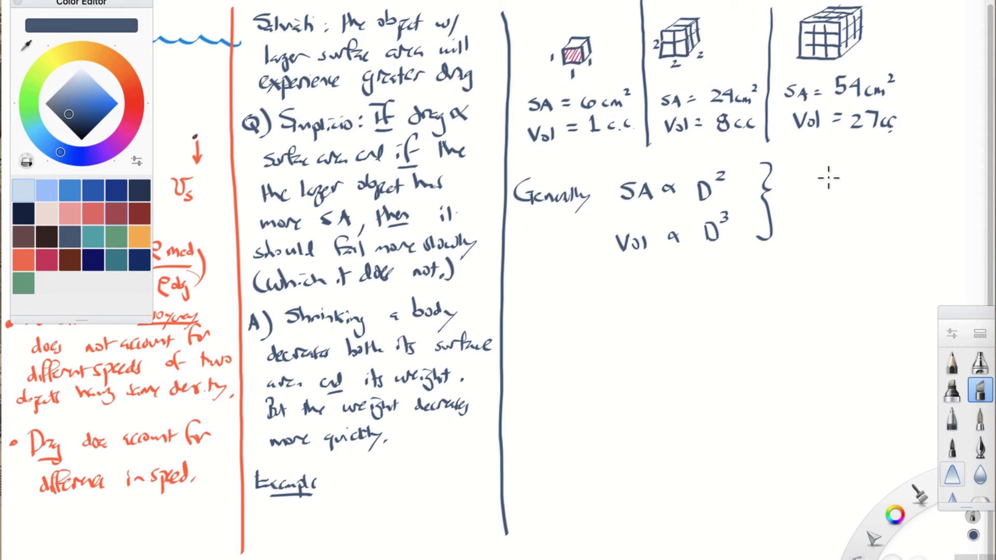
left_click_drag(827, 175, 851, 196)
mouse_move(833, 209)
left_mouse_down()
mouse_move(829, 217)
mouse_move(849, 220)
mouse_move(913, 167)
mouse_move(898, 221)
mouse_move(944, 190)
left_mouse_up()
left_click_drag(934, 196, 957, 199)
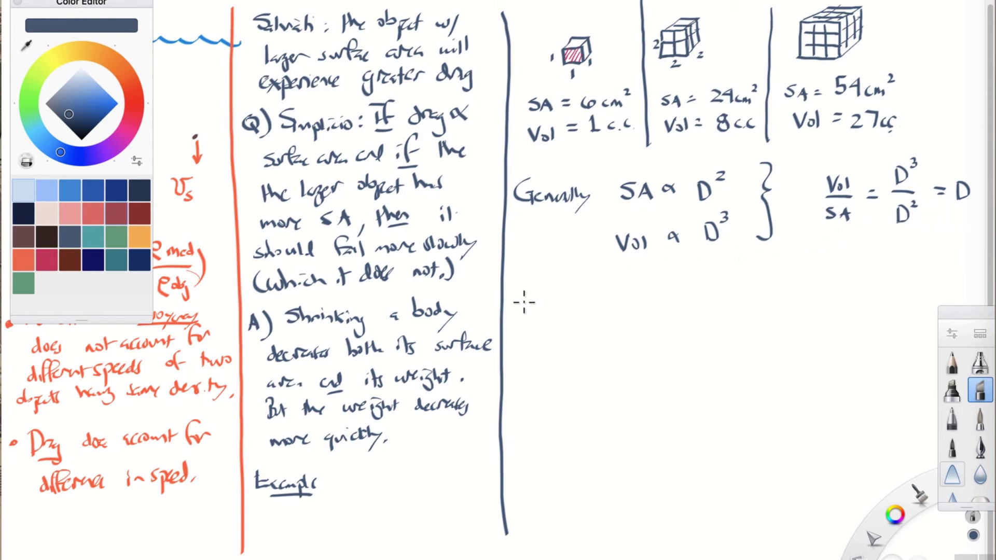
Write 'As D ↓, Vol/SA ↓, SA/Vol ↑' beneath the ratio
left_click_drag(524, 306, 581, 302)
mouse_move(579, 284)
left_mouse_down()
mouse_move(581, 301)
mouse_move(626, 293)
left_mouse_up()
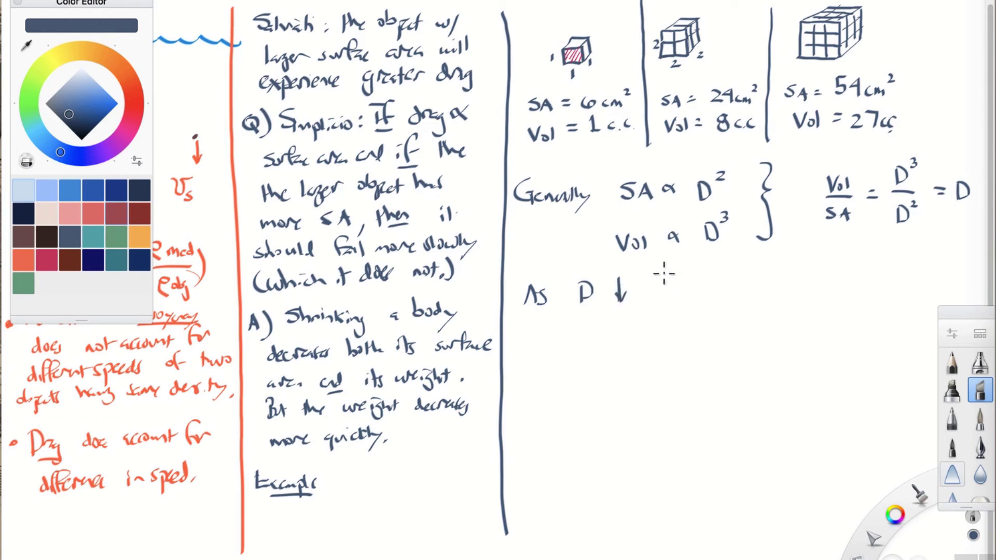
left_click_drag(663, 266, 676, 271)
mouse_move(682, 263)
left_mouse_down()
mouse_move(687, 279)
mouse_move(660, 301)
left_mouse_up()
left_click_drag(673, 302, 681, 294)
mouse_move(706, 262)
left_mouse_down()
mouse_move(707, 293)
mouse_move(716, 283)
left_mouse_up()
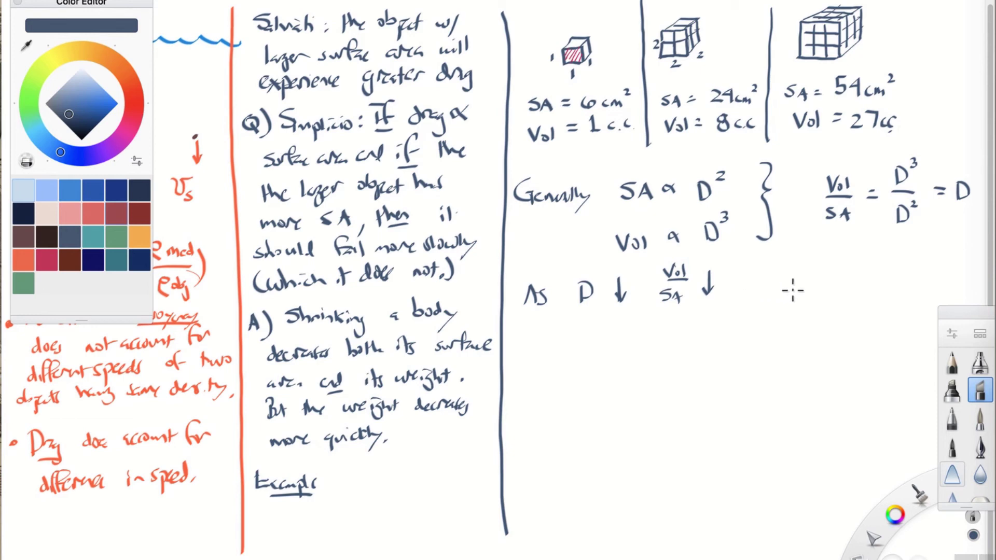
mouse_move(777, 269)
left_mouse_down()
mouse_move(770, 279)
mouse_move(787, 270)
mouse_move(788, 284)
left_mouse_up()
mouse_move(761, 287)
left_mouse_down()
mouse_move(784, 298)
mouse_move(822, 266)
left_mouse_up()
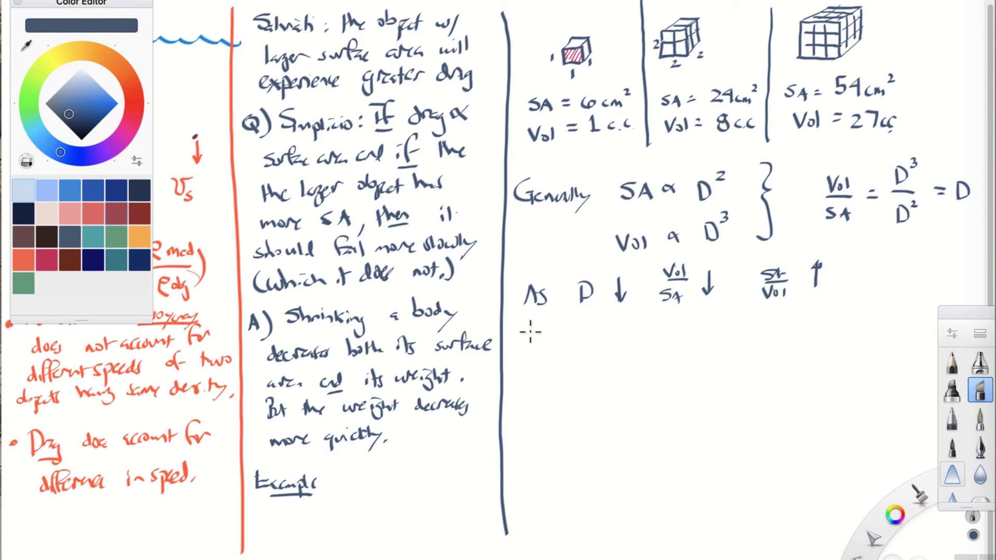
Write the sentence that since drag depends on SA, drag becomes relatively more important
mouse_move(532, 333)
left_mouse_down()
mouse_move(521, 345)
mouse_move(609, 353)
mouse_move(685, 334)
mouse_move(769, 339)
mouse_move(785, 350)
left_mouse_up()
mouse_move(810, 332)
left_mouse_down()
mouse_move(836, 344)
mouse_move(830, 358)
left_mouse_up()
mouse_move(538, 370)
left_mouse_down()
mouse_move(543, 384)
mouse_move(708, 369)
mouse_move(716, 383)
mouse_move(708, 382)
mouse_move(835, 370)
mouse_move(851, 359)
mouse_move(865, 371)
mouse_move(901, 368)
left_mouse_up()
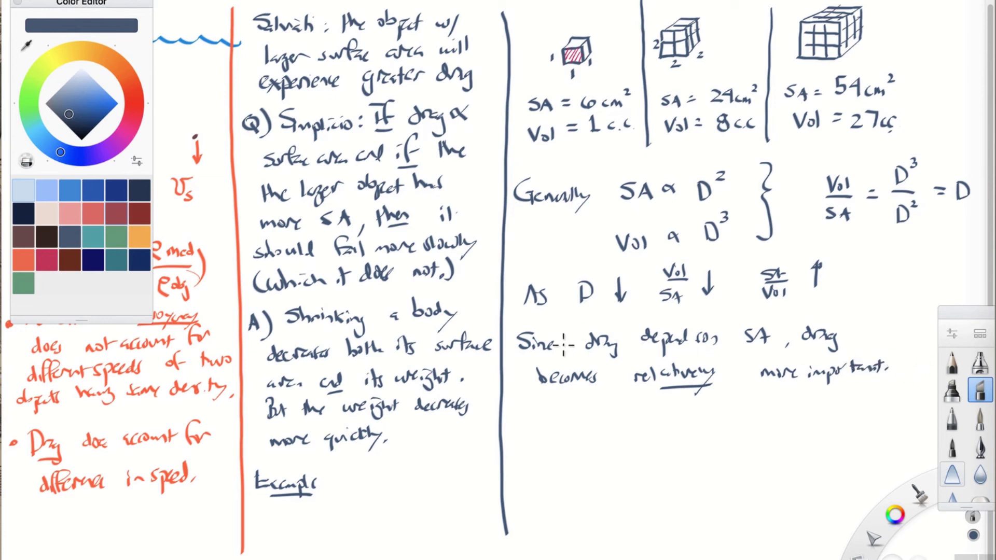
Correct 'Sine' to 'Since' and add bullet dots for both points
left_click_drag(559, 343, 553, 352)
left_click(509, 344)
left_click(513, 410)
Write the bullet 'So small objects experience drag more pronouncedly when it falls through a fluid' and thicken both bullets
mouse_move(540, 407)
left_mouse_down()
mouse_move(528, 420)
mouse_move(748, 410)
mouse_move(782, 397)
mouse_move(845, 408)
left_mouse_up()
mouse_move(564, 442)
left_mouse_down()
mouse_move(565, 451)
mouse_move(760, 431)
mouse_move(778, 444)
mouse_move(817, 445)
mouse_move(835, 435)
left_mouse_up()
mouse_move(564, 475)
left_mouse_down()
mouse_move(672, 474)
mouse_move(732, 459)
mouse_move(745, 470)
mouse_move(779, 465)
left_mouse_up()
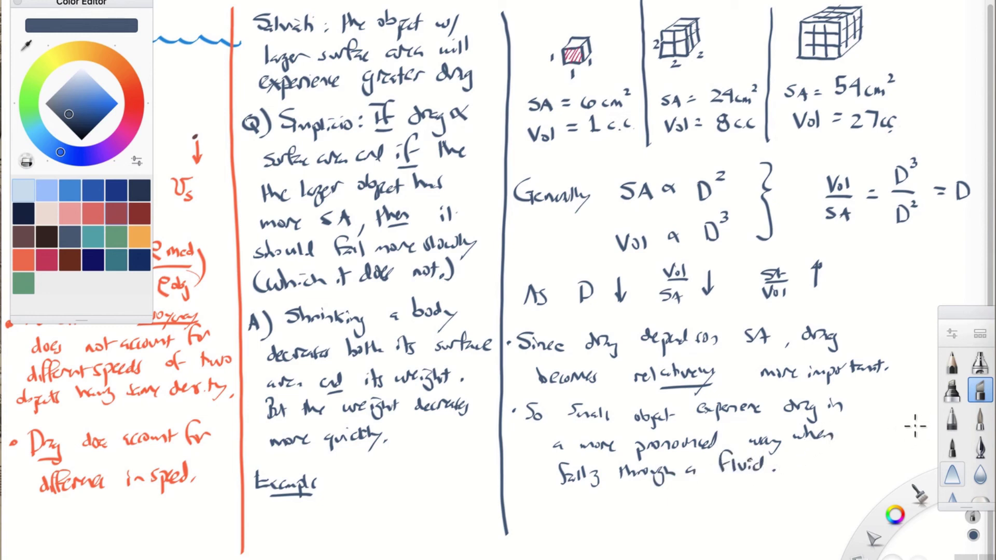
left_click_drag(511, 410, 514, 412)
left_click_drag(507, 343, 508, 345)
Rule a crimson line across the bottom and write the underlined reference 'On Being the Right Size' (1926) with author
left_click(52, 258)
left_click_drag(22, 507, 850, 496)
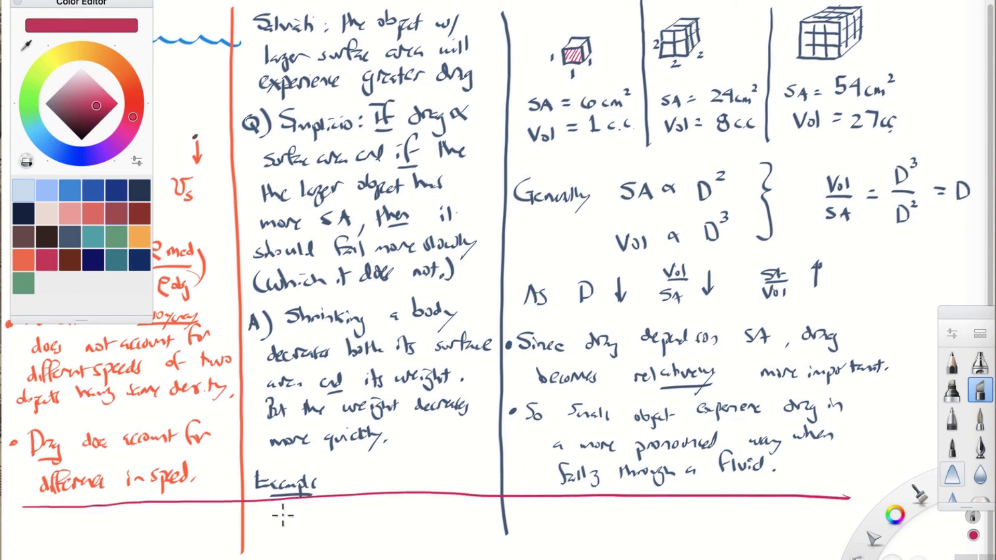
mouse_move(265, 512)
left_mouse_down()
mouse_move(269, 522)
mouse_move(319, 516)
mouse_move(322, 526)
mouse_move(391, 508)
mouse_move(470, 521)
mouse_move(425, 508)
mouse_move(436, 508)
left_mouse_up()
mouse_move(255, 534)
left_mouse_down()
mouse_move(272, 554)
mouse_move(425, 541)
mouse_move(461, 555)
left_mouse_up()
left_click_drag(261, 530, 468, 529)
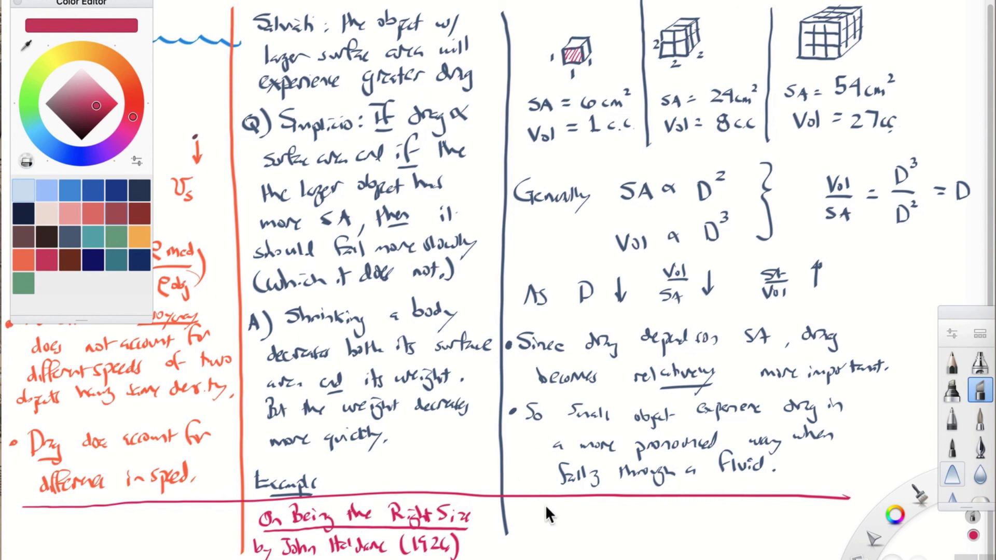
Write the second reference, Chap 3 'Comparative Biomechanics' with author, and underline the title
mouse_move(525, 504)
left_mouse_down()
mouse_move(546, 515)
mouse_move(622, 505)
mouse_move(651, 516)
mouse_move(815, 514)
left_mouse_up()
mouse_move(536, 541)
left_mouse_down()
mouse_move(665, 542)
mouse_move(663, 528)
left_mouse_up()
left_click_drag(598, 526, 808, 521)
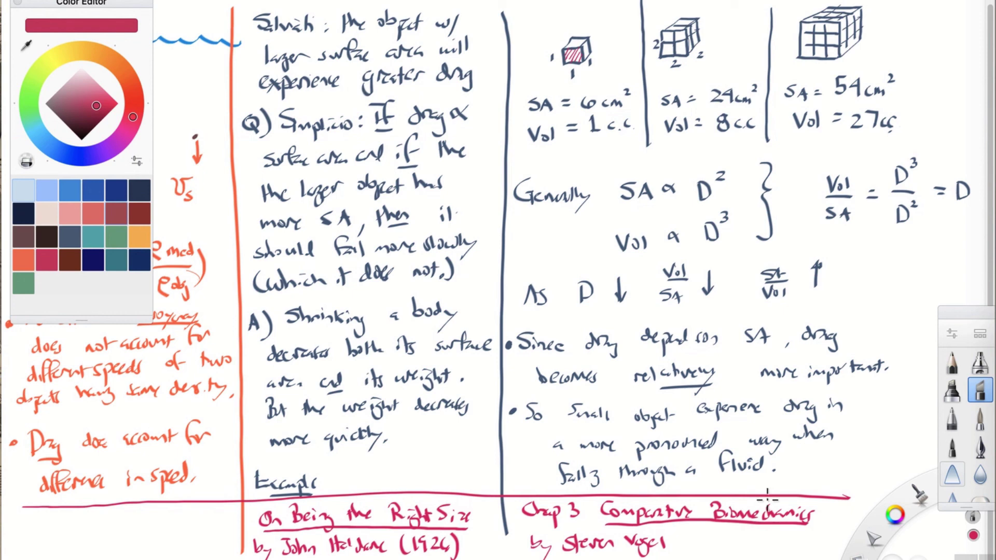